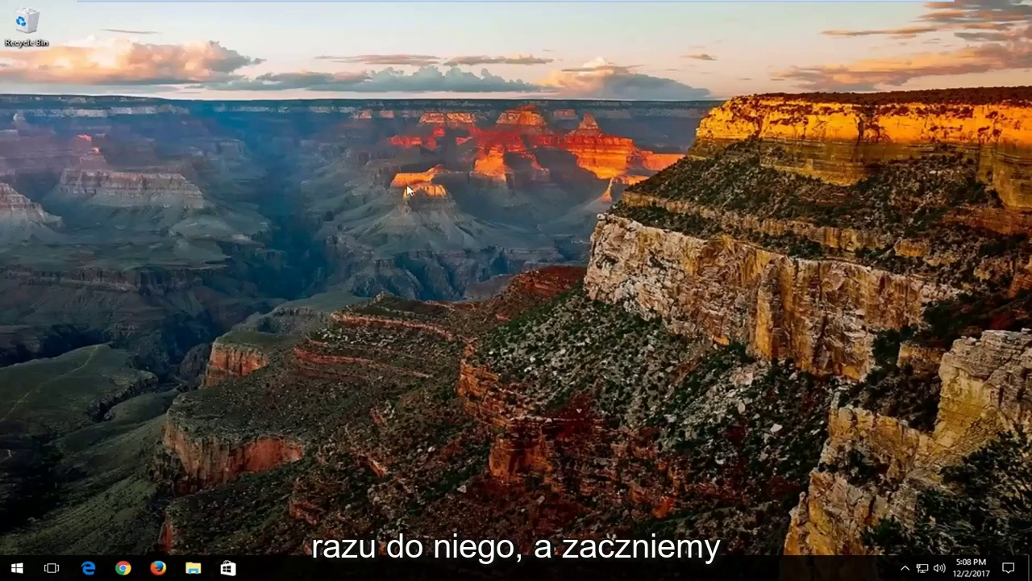
Search the computer for "services" and open the Services desktop app
{"action": "left_click", "coordinate": [16, 568]}
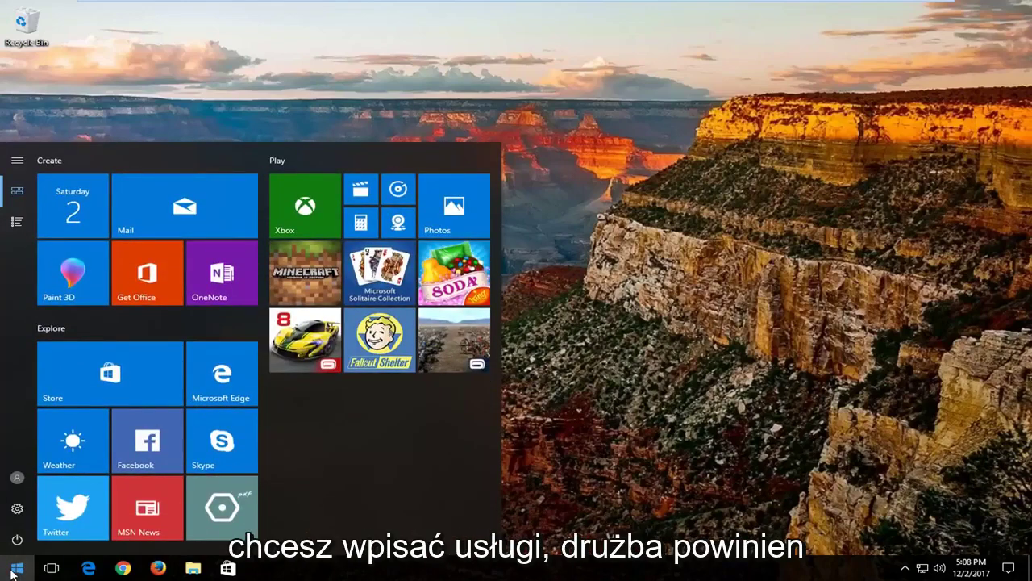
{"action": "left_click", "coordinate": [14, 570]}
{"action": "left_click", "coordinate": [15, 569]}
{"action": "type", "text": "servic"}
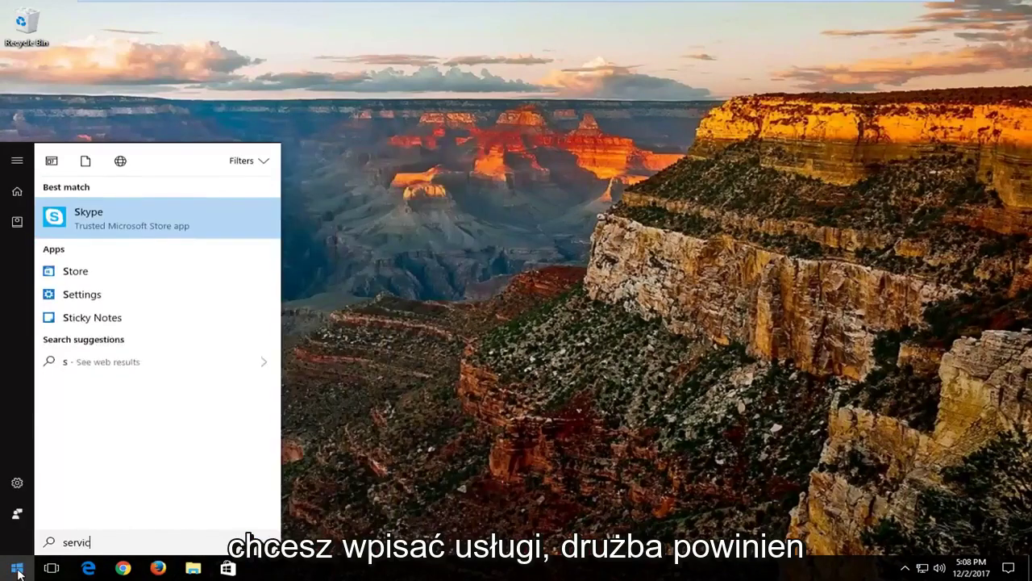
{"action": "type", "text": "es"}
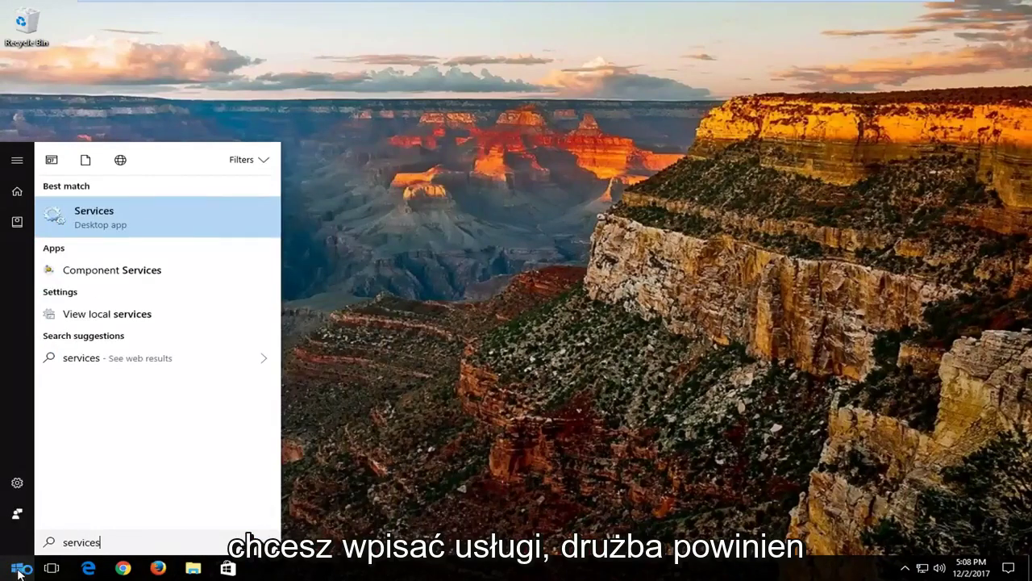
{"action": "left_click", "coordinate": [101, 222]}
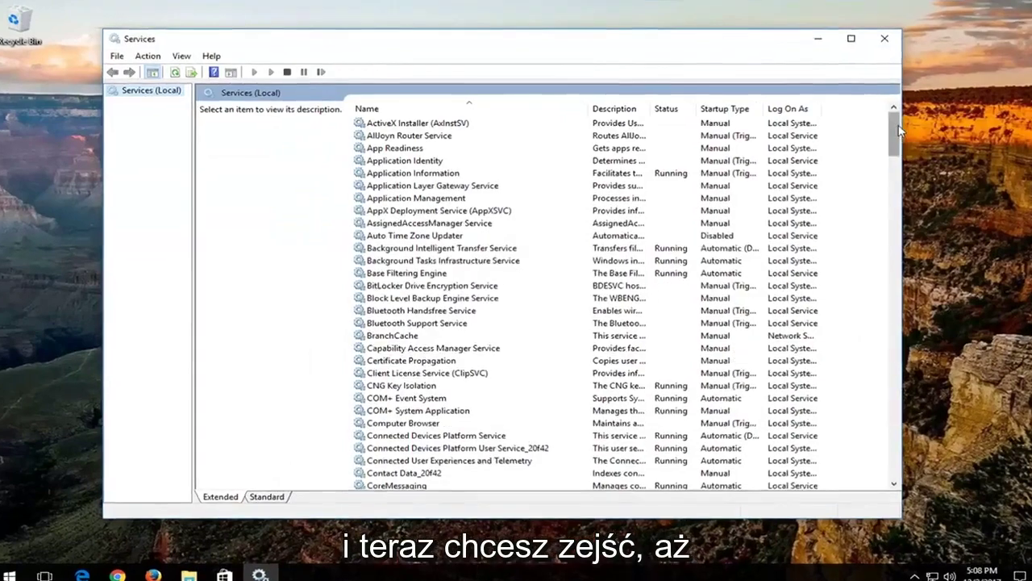
Find the Superfetch service in the local services list and open its properties
{"action": "left_click_drag", "start_coordinate": [885, 137], "coordinate": [901, 355]}
{"action": "left_click_drag", "start_coordinate": [949, 379], "coordinate": [949, 384]}
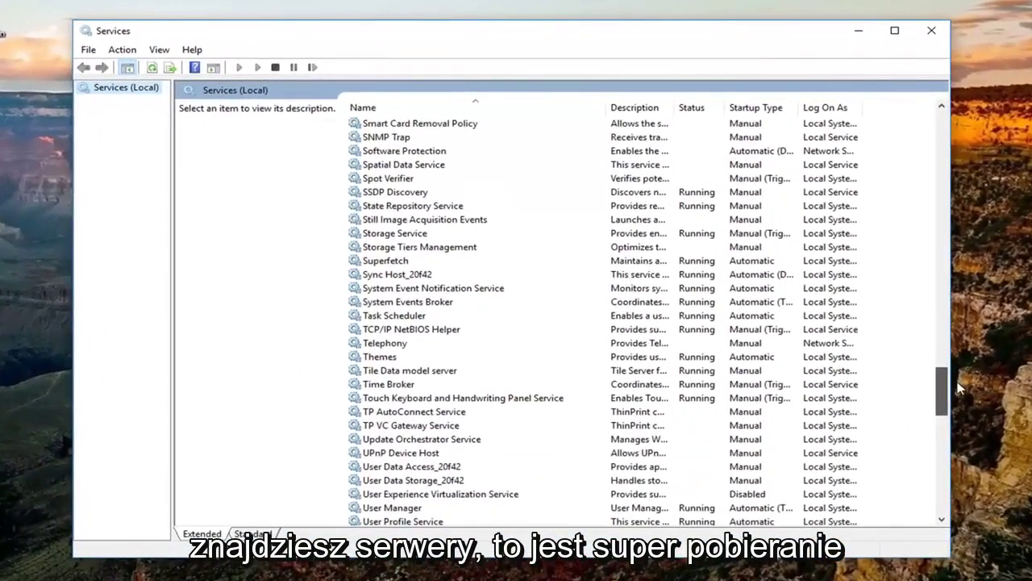
{"action": "left_click", "coordinate": [376, 263]}
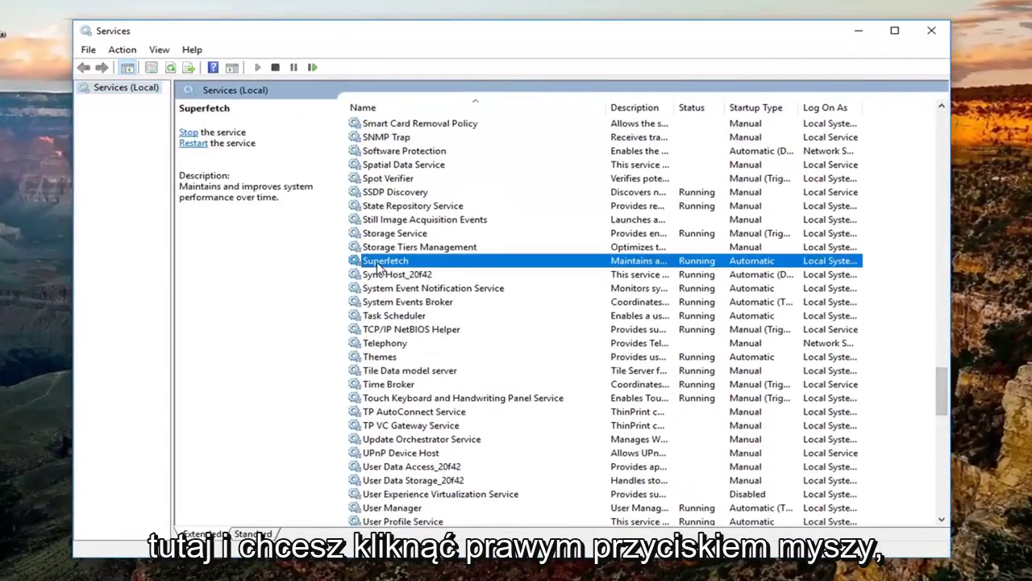
{"action": "right_click", "coordinate": [377, 266]}
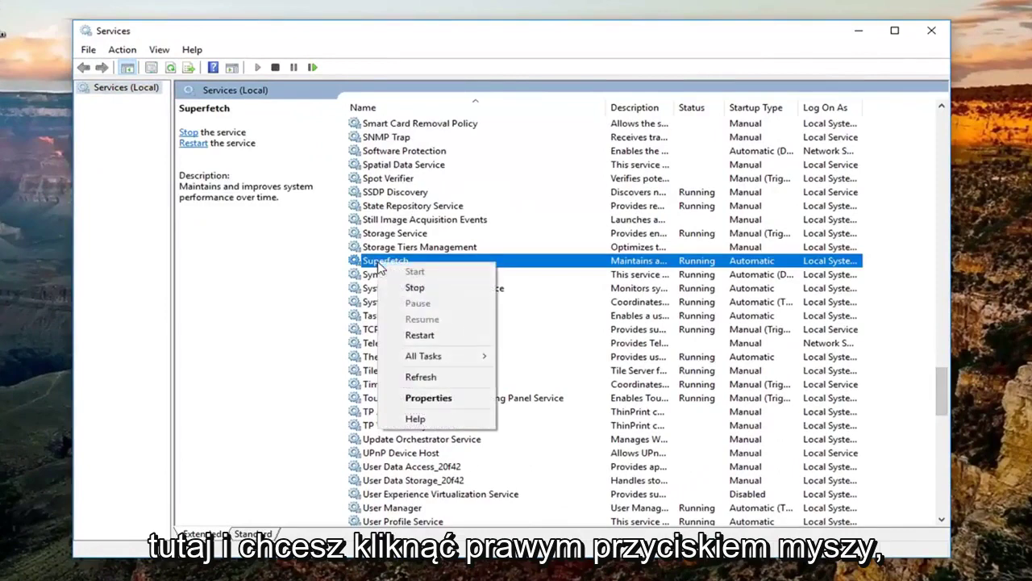
{"action": "left_click", "coordinate": [405, 398]}
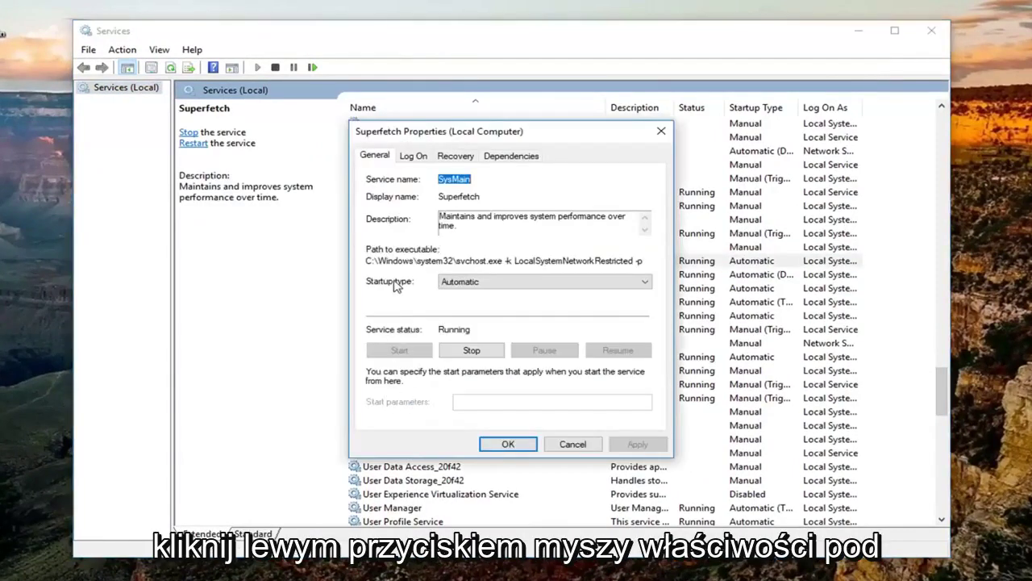
Set the Superfetch startup type to Disabled, apply the change and close the Services window
{"action": "left_click", "coordinate": [627, 284]}
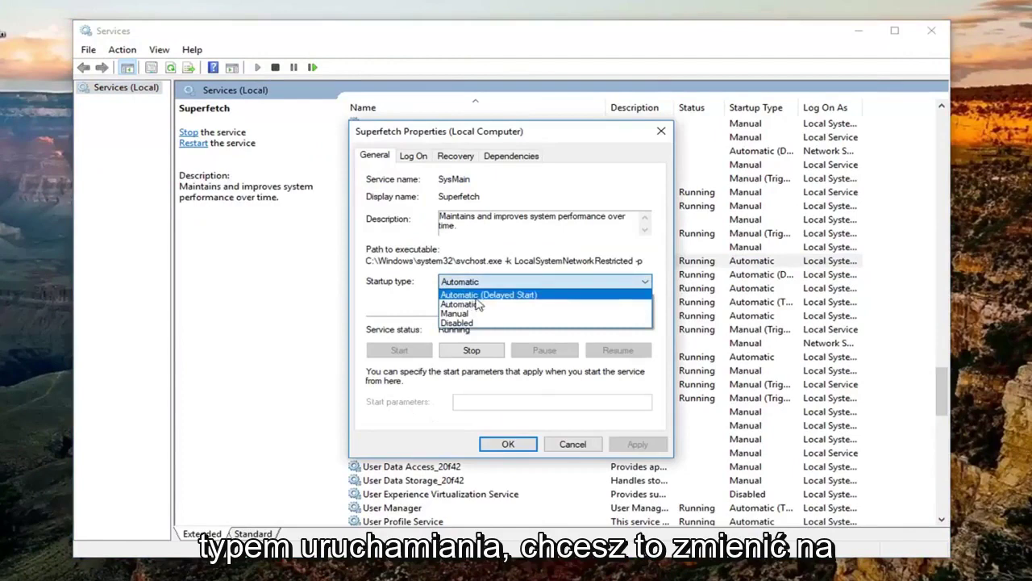
{"action": "left_click", "coordinate": [456, 323]}
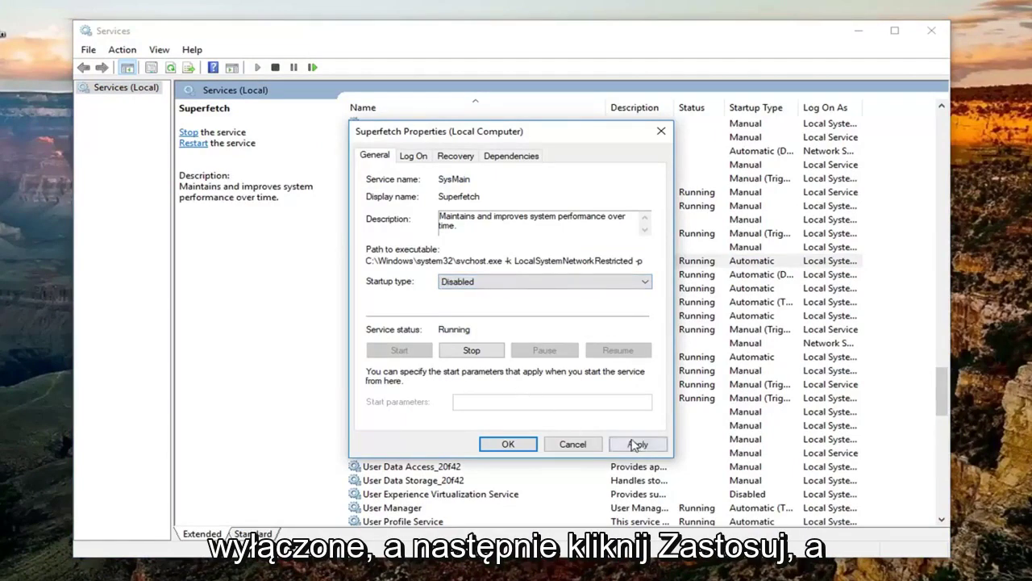
{"action": "left_click", "coordinate": [636, 444]}
{"action": "left_click", "coordinate": [509, 444]}
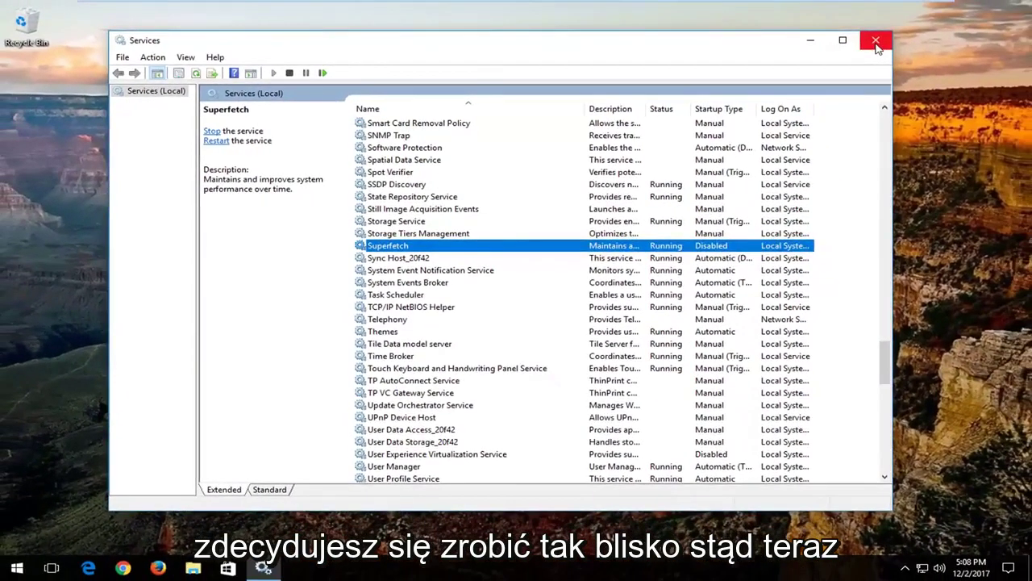
{"action": "left_click", "coordinate": [876, 42]}
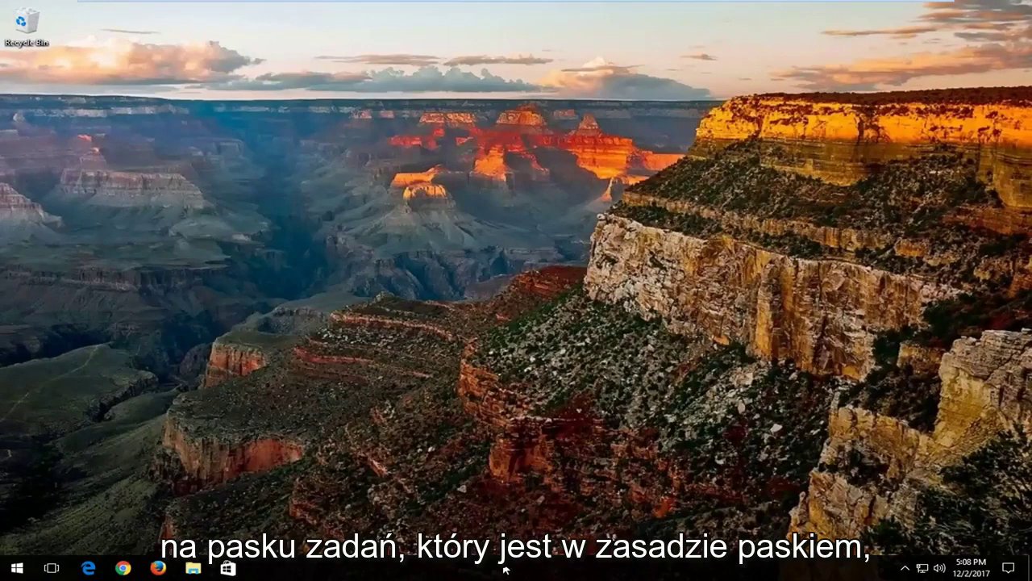
Open Task Manager in its detailed view and show the list of startup apps
{"action": "right_click", "coordinate": [548, 570]}
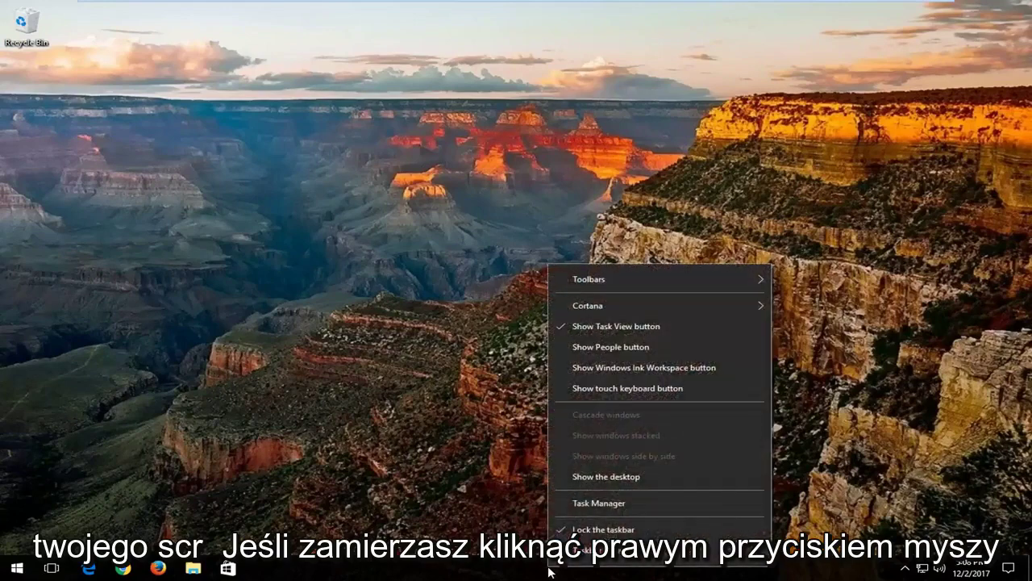
{"action": "left_click", "coordinate": [599, 502]}
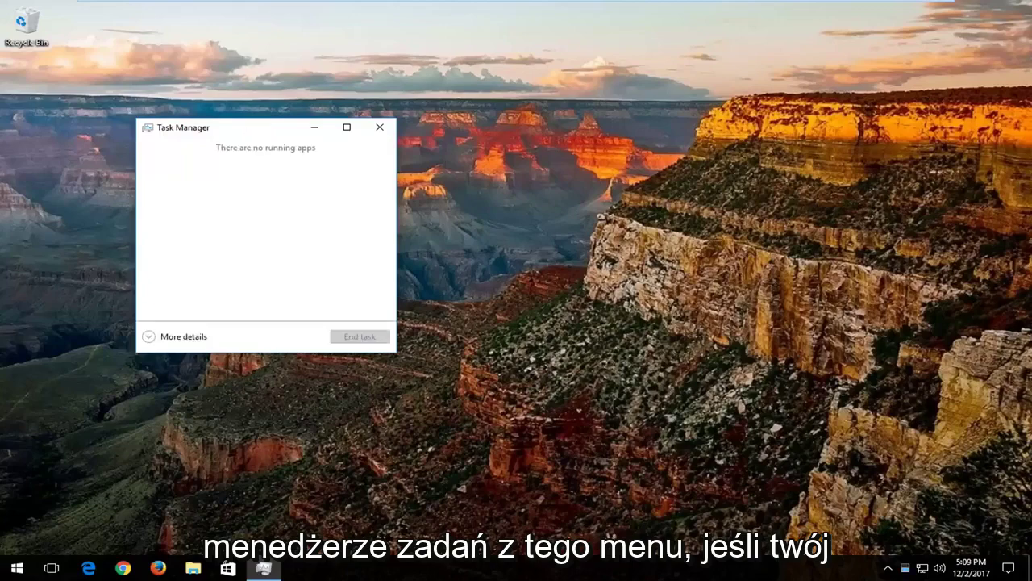
{"action": "left_click_drag", "start_coordinate": [249, 134], "coordinate": [425, 94]}
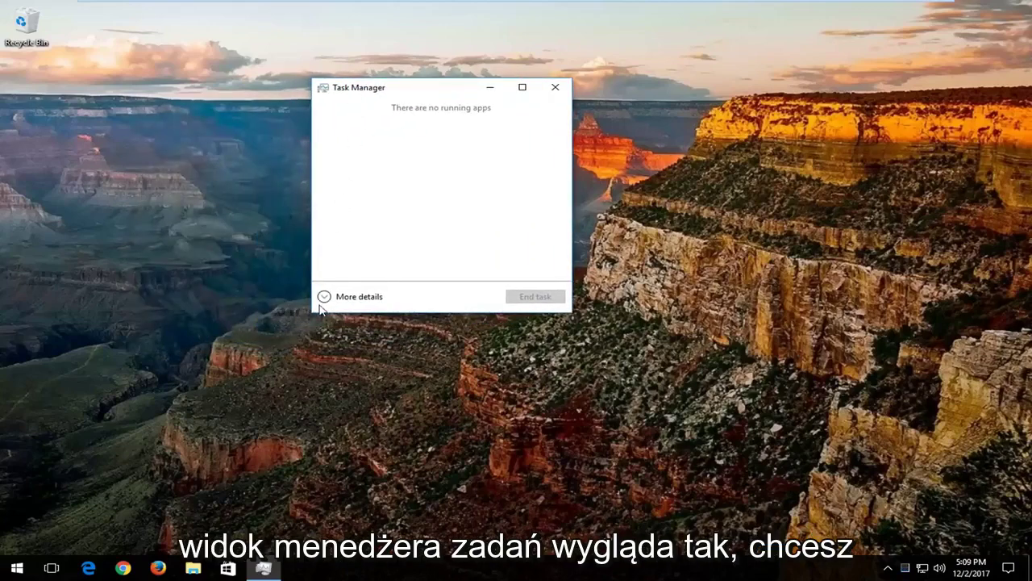
{"action": "left_click", "coordinate": [355, 297]}
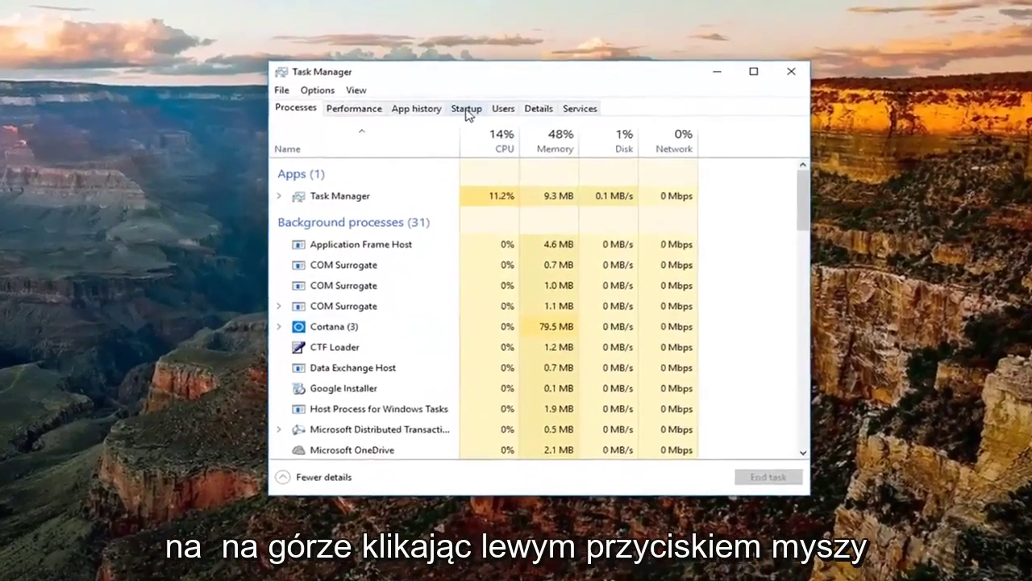
{"action": "left_click", "coordinate": [487, 121]}
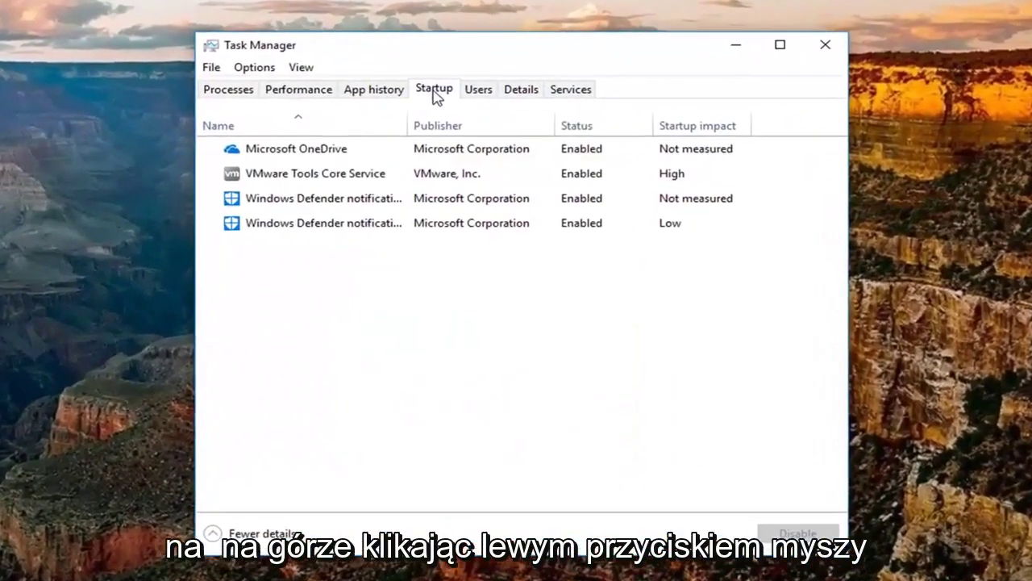
Examine the startup entries for OneDrive, VMware Tools Core Service and Windows Defender notifications, including their status and startup impact
{"action": "left_click", "coordinate": [260, 172]}
{"action": "left_click", "coordinate": [279, 152]}
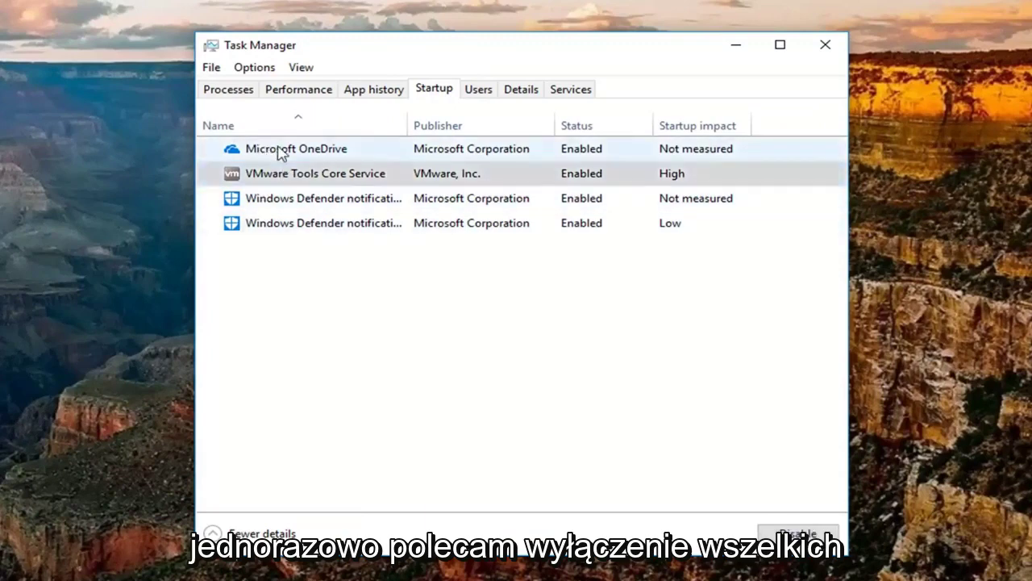
{"action": "left_click", "coordinate": [279, 229]}
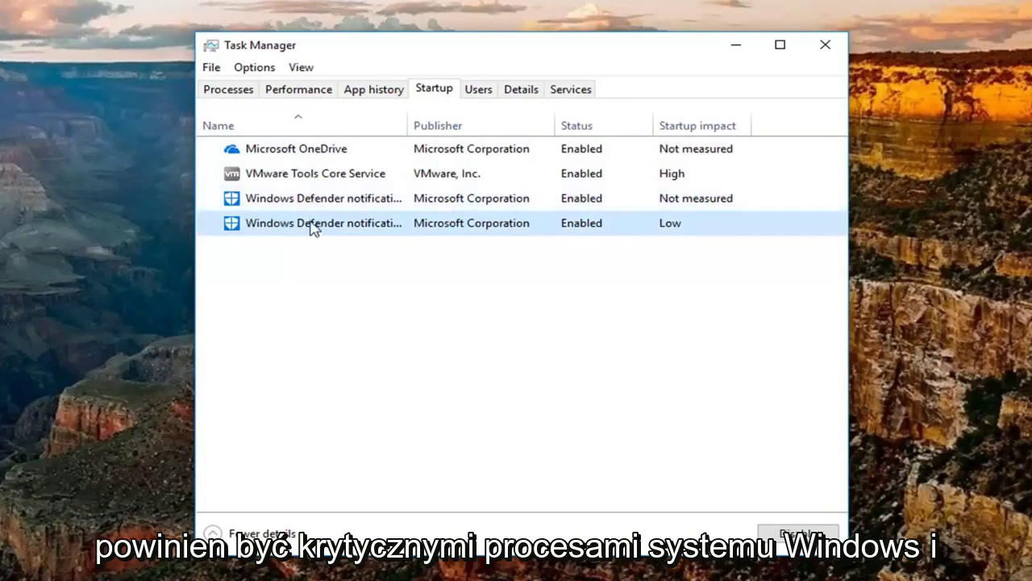
{"action": "left_click", "coordinate": [316, 158]}
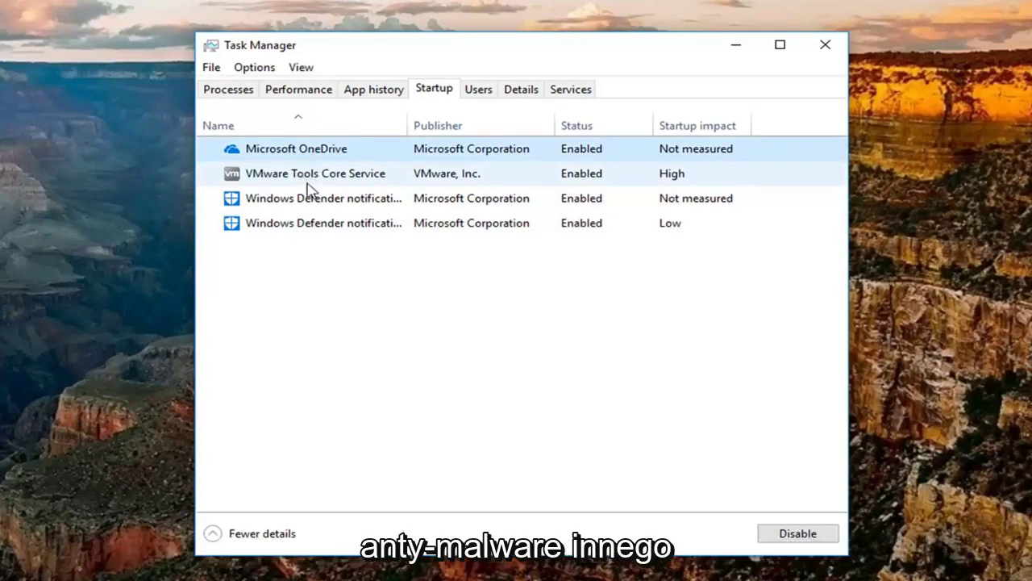
{"action": "left_click", "coordinate": [307, 184]}
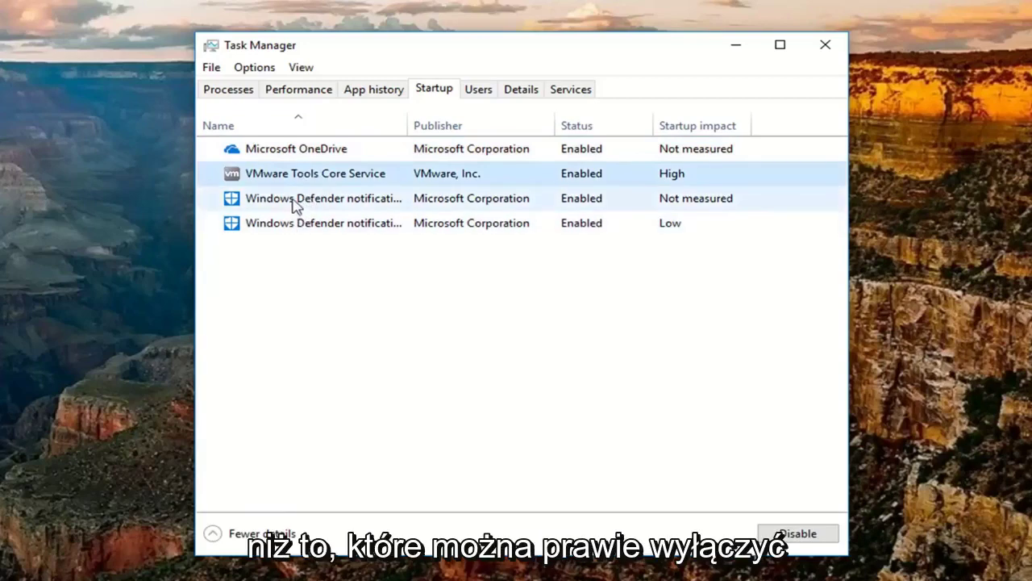
{"action": "left_click", "coordinate": [294, 203]}
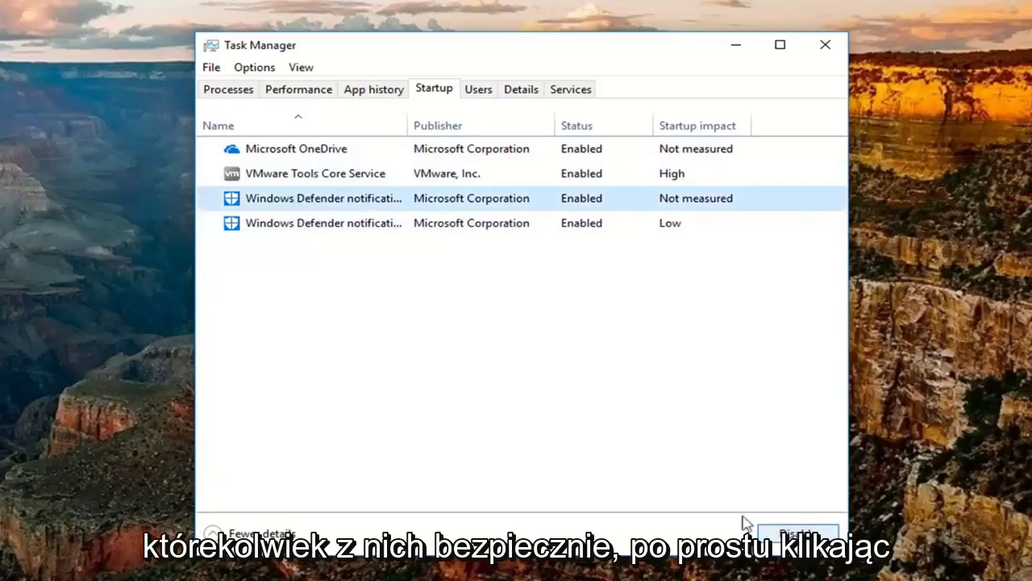
{"action": "left_click", "coordinate": [311, 177]}
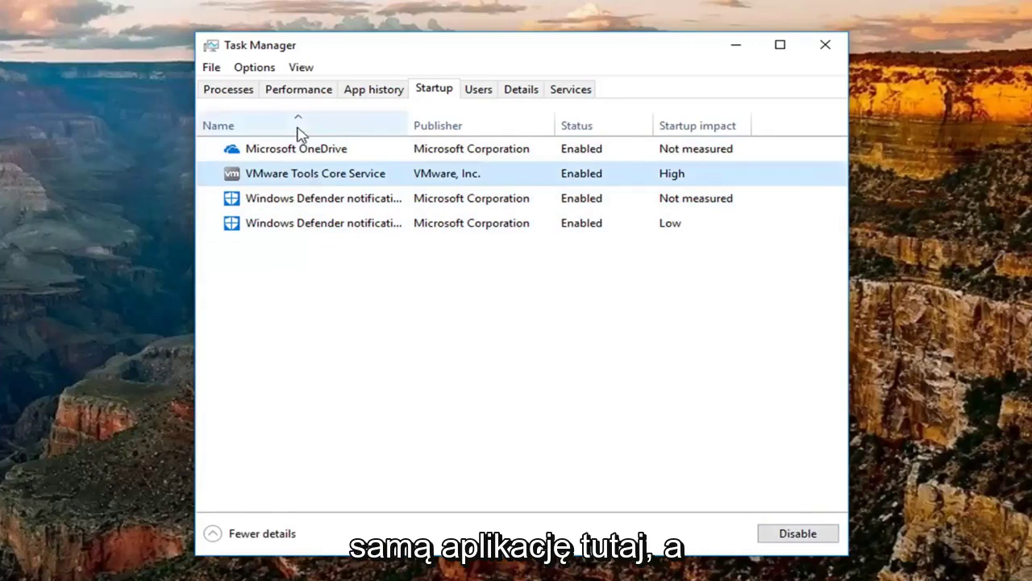
Disable Microsoft OneDrive at startup and close Task Manager
{"action": "left_click", "coordinate": [293, 150]}
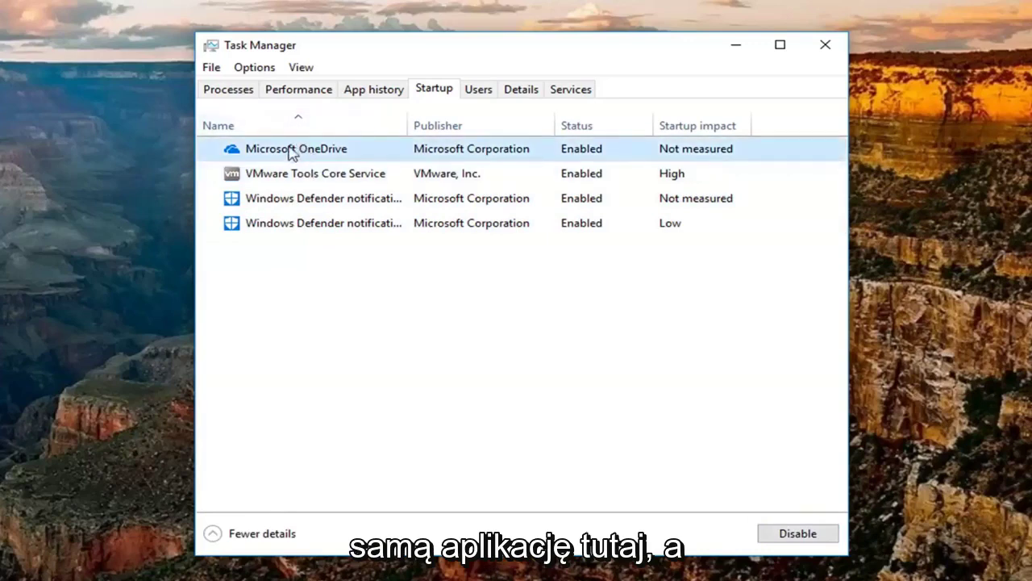
{"action": "left_click", "coordinate": [798, 534]}
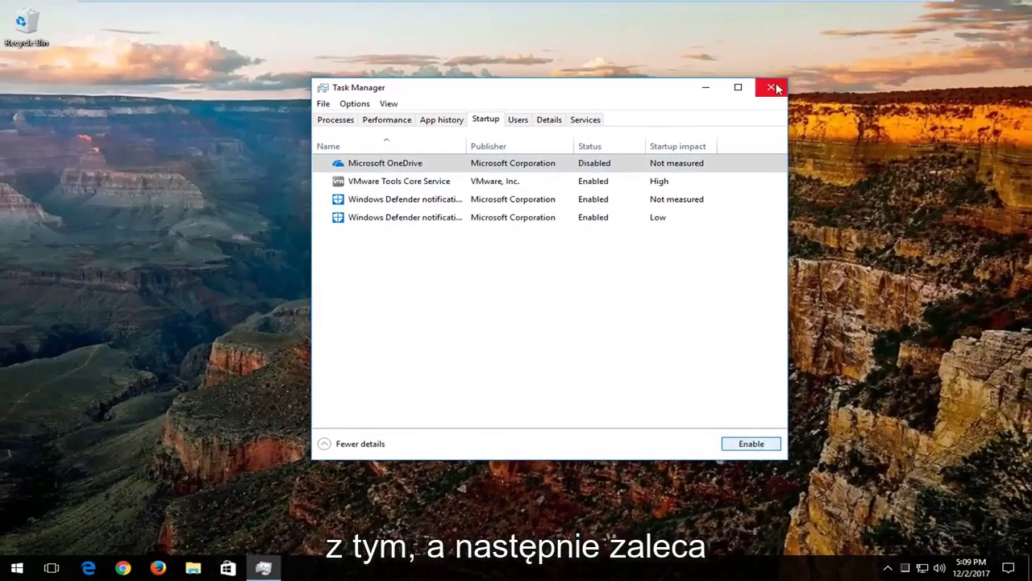
{"action": "left_click", "coordinate": [772, 87]}
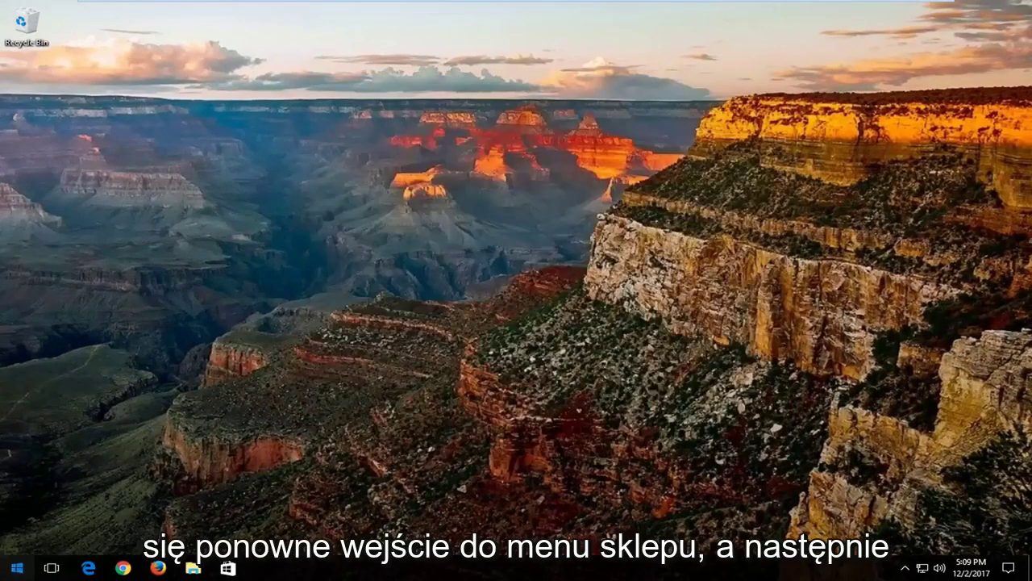
Search the computer for "programs" and open the Add or remove programs settings
{"action": "left_click", "coordinate": [17, 567]}
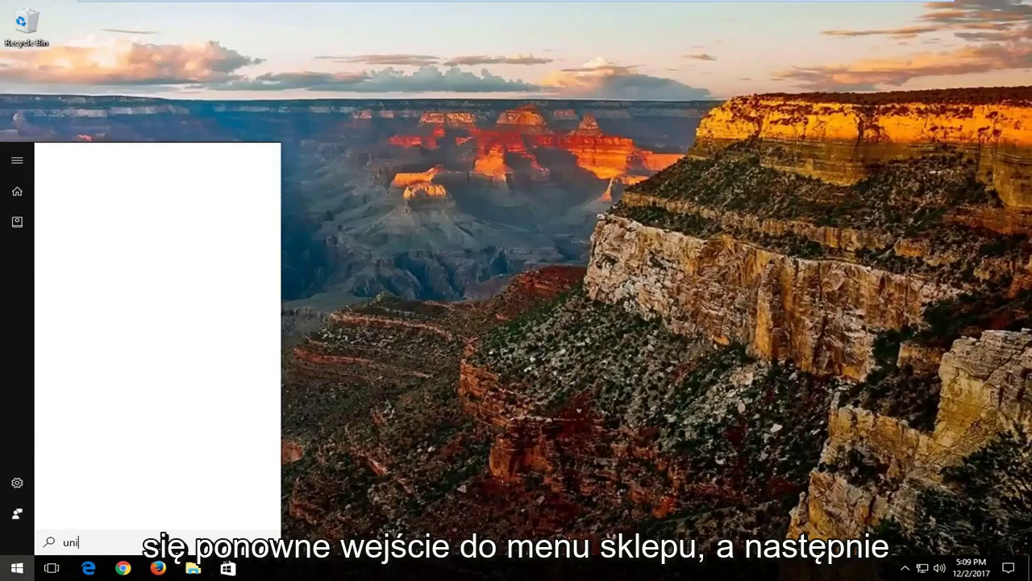
{"action": "type", "text": "programs"}
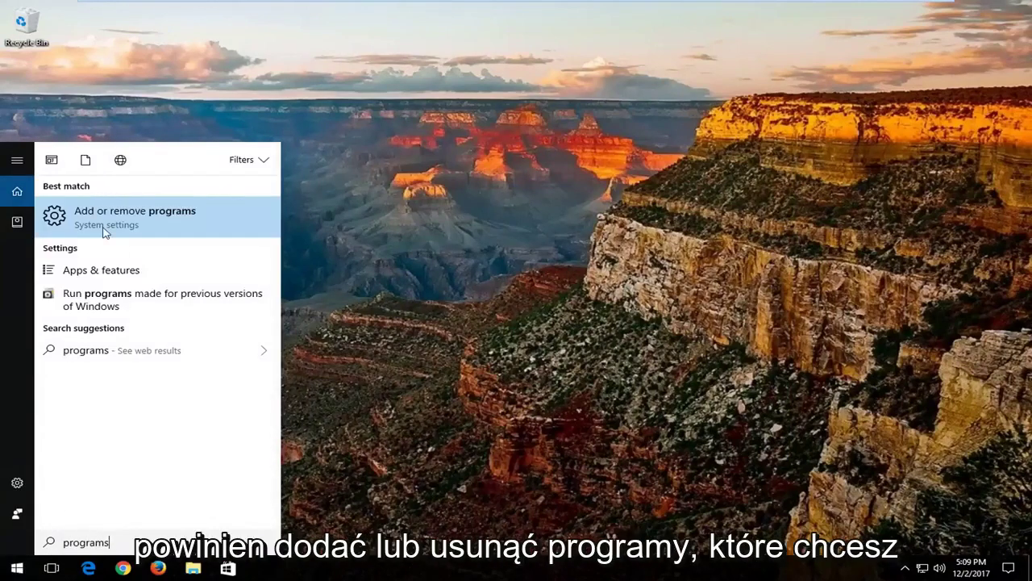
{"action": "left_click", "coordinate": [105, 230]}
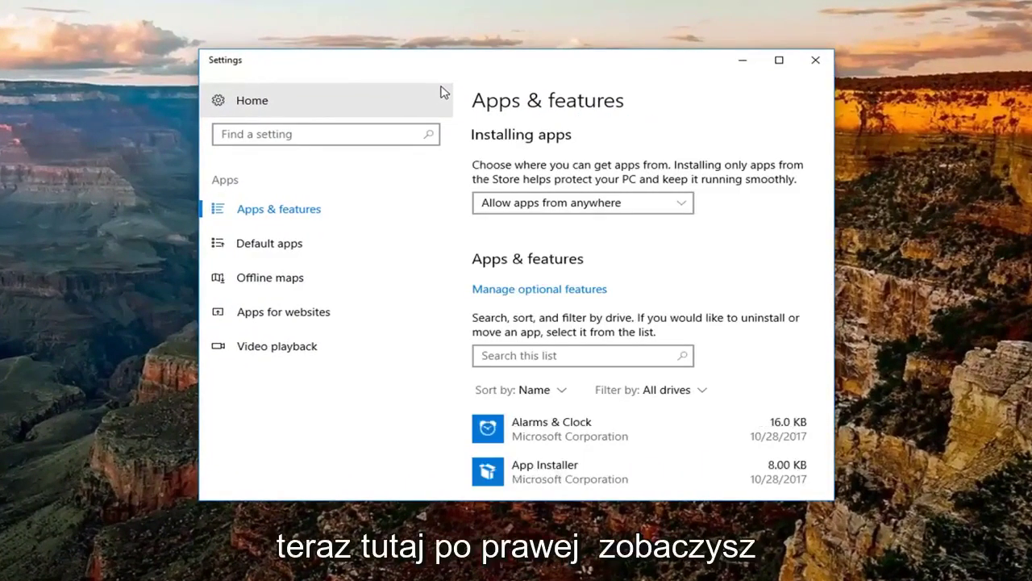
Examine which installed apps can be uninstalled, checking the options of Alarms & Clock, Feedback Hub, App Installer and Calculator
{"action": "scroll", "coordinate": [823, 221], "scroll_direction": "down", "scroll_amount": 5}
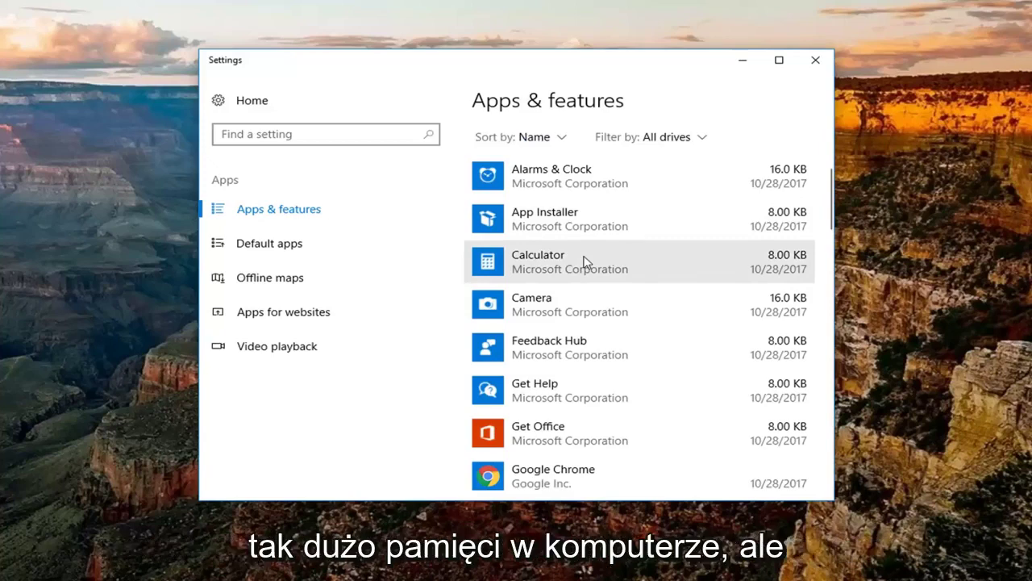
{"action": "scroll", "coordinate": [556, 218], "scroll_direction": "up", "scroll_amount": 2}
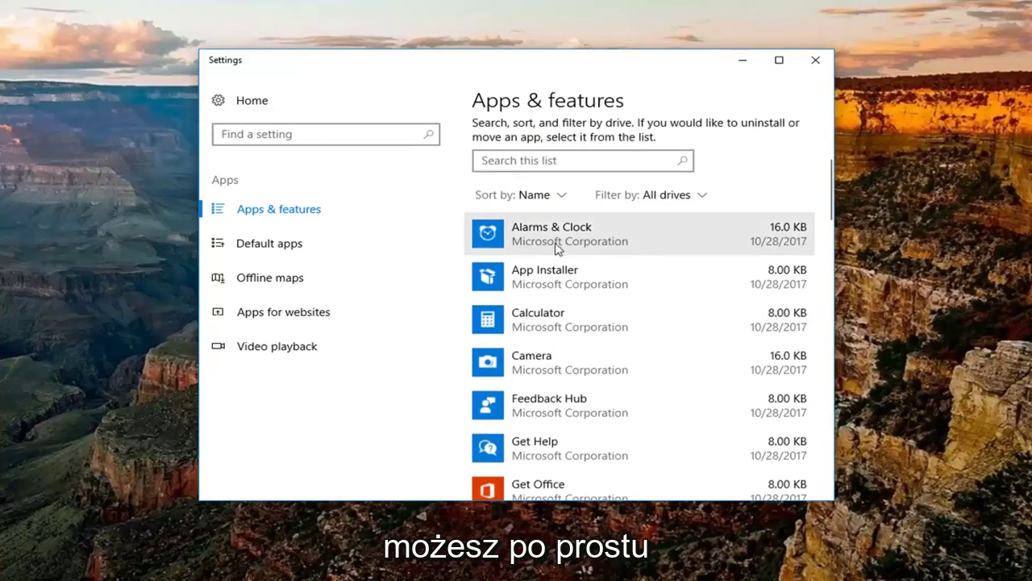
{"action": "left_click", "coordinate": [556, 234]}
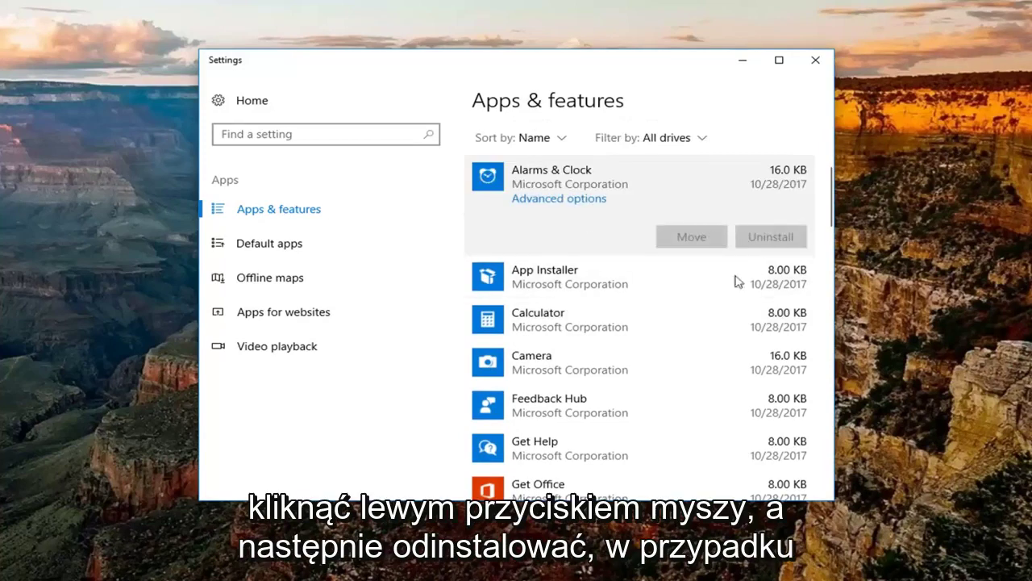
{"action": "left_click", "coordinate": [669, 425]}
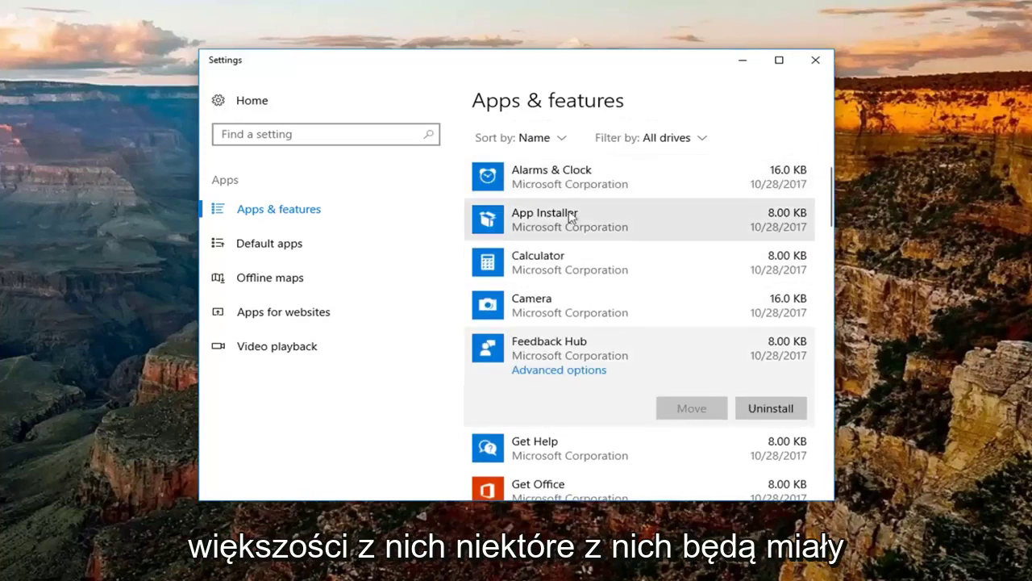
{"action": "left_click", "coordinate": [571, 184]}
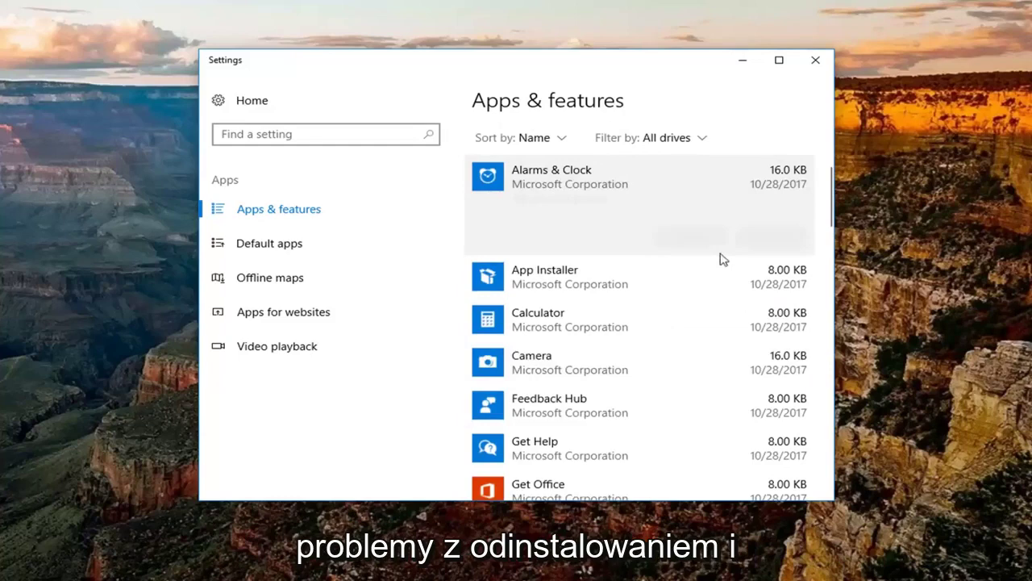
{"action": "left_click", "coordinate": [578, 291]}
{"action": "left_click", "coordinate": [568, 329]}
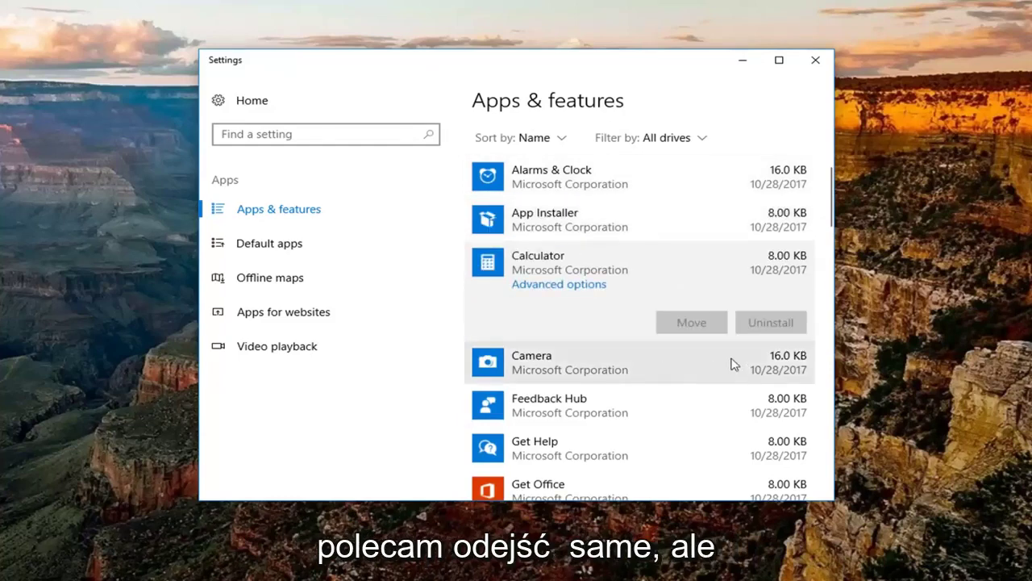
Check whether Camera, Feedback Hub and Get Help can be uninstalled from the installed apps list, and close the Settings window
{"action": "left_click", "coordinate": [669, 378]}
{"action": "left_click", "coordinate": [669, 403]}
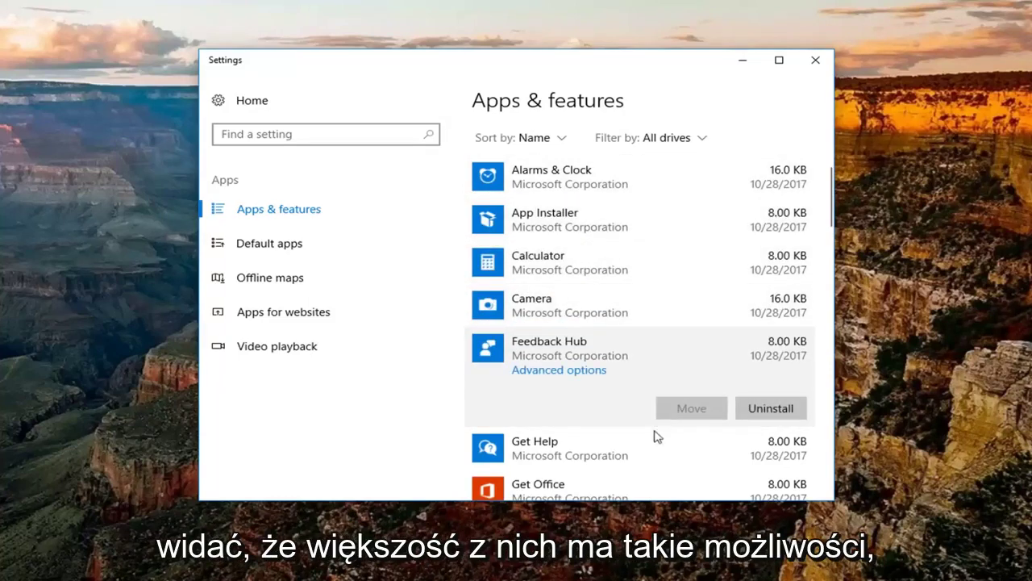
{"action": "scroll", "coordinate": [653, 378], "scroll_direction": "down", "scroll_amount": 2}
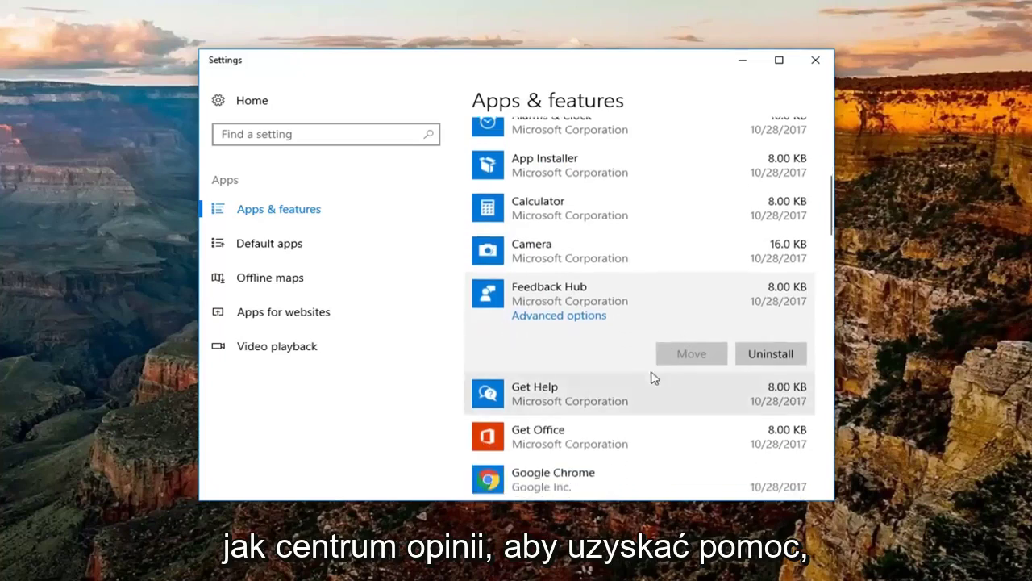
{"action": "left_click", "coordinate": [532, 394]}
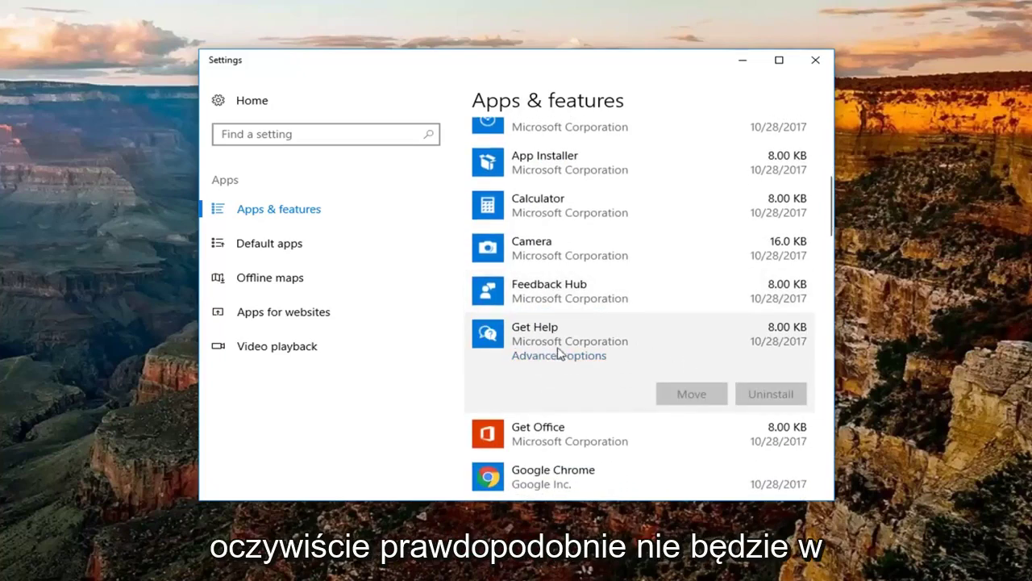
{"action": "scroll", "coordinate": [553, 331], "scroll_direction": "down", "scroll_amount": 2}
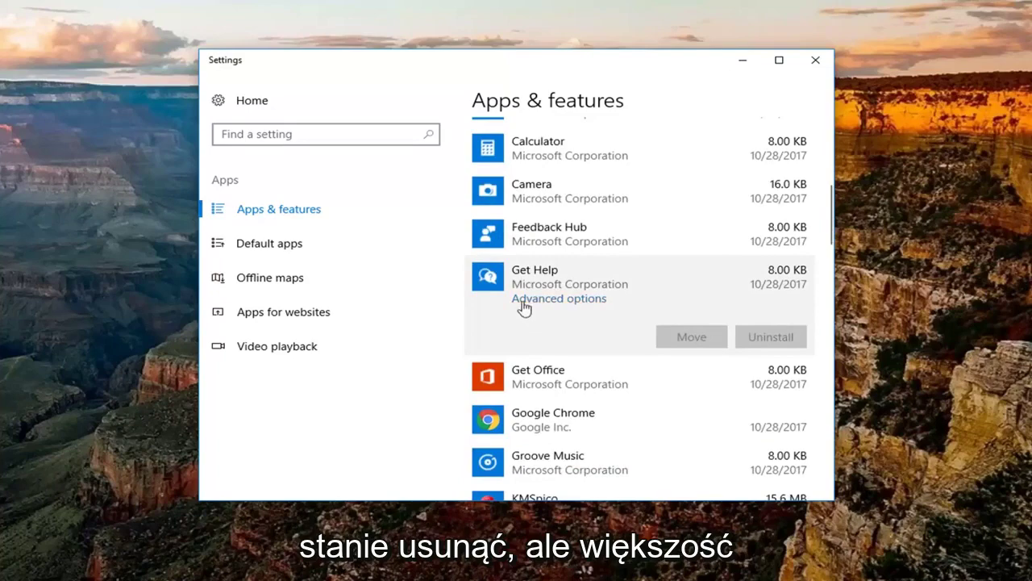
{"action": "scroll", "coordinate": [523, 307], "scroll_direction": "up", "scroll_amount": 2}
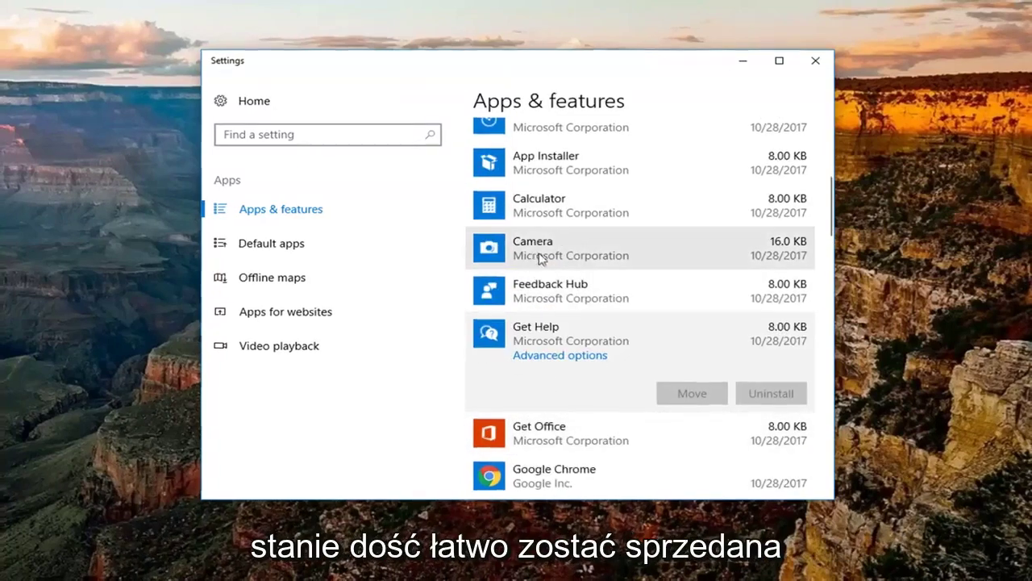
{"action": "left_click", "coordinate": [575, 257]}
{"action": "scroll", "coordinate": [585, 265], "scroll_direction": "up", "scroll_amount": 5}
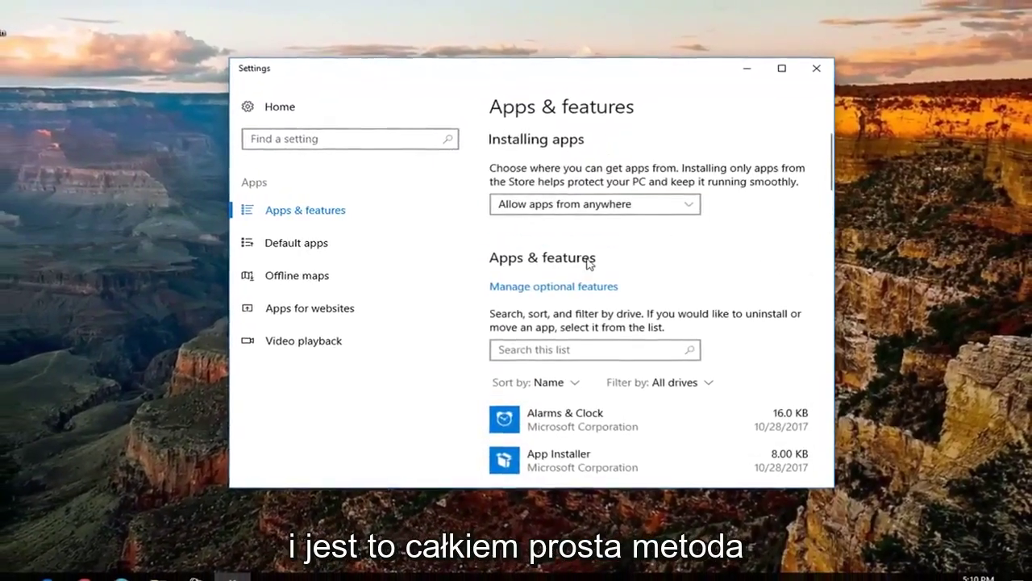
{"action": "left_click", "coordinate": [816, 68]}
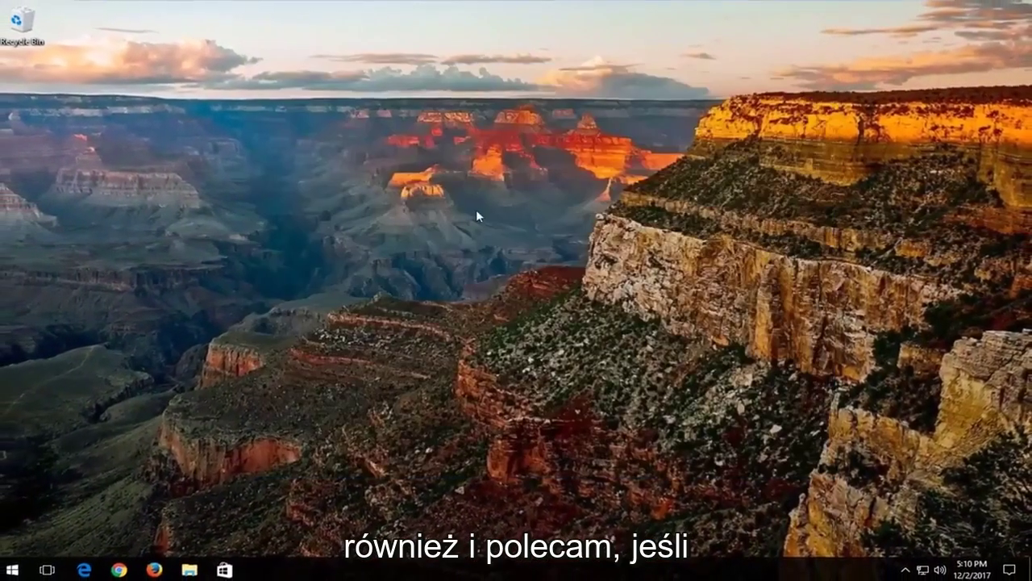